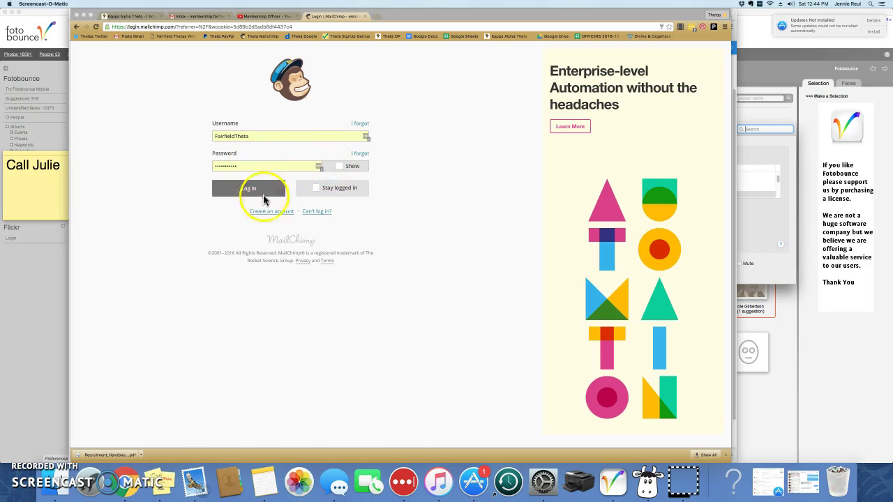
- Enable the stay-logged-in option and log in to the account with the credentials already filled in
{"action": "left_click", "coordinate": [316, 190]}
{"action": "left_click", "coordinate": [317, 190]}
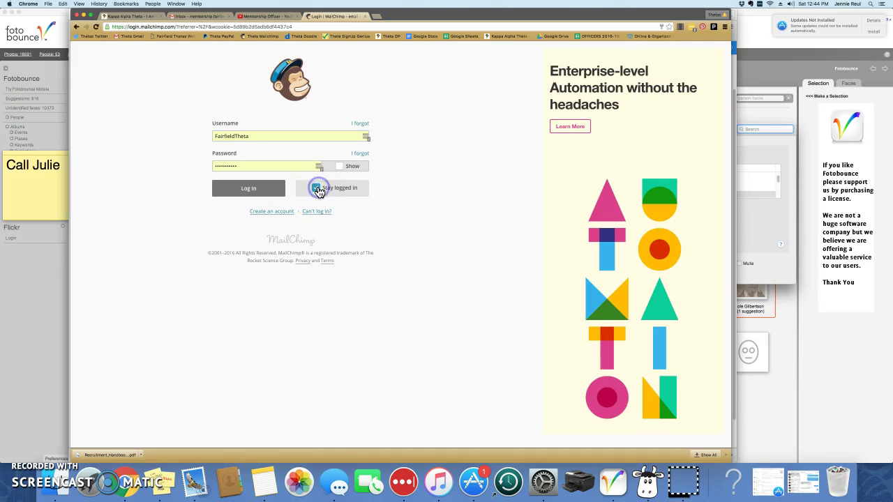
{"action": "left_click", "coordinate": [247, 193]}
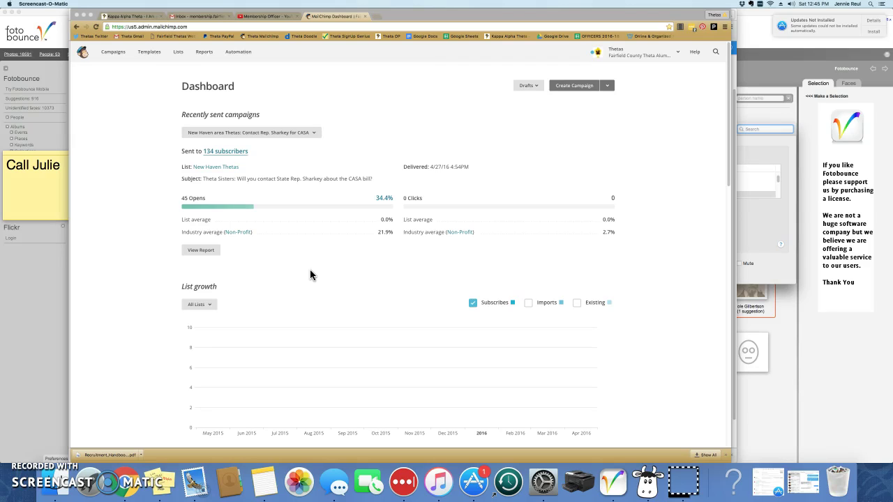
- Open the list of campaigns from the dashboard
{"action": "left_click", "coordinate": [110, 57]}
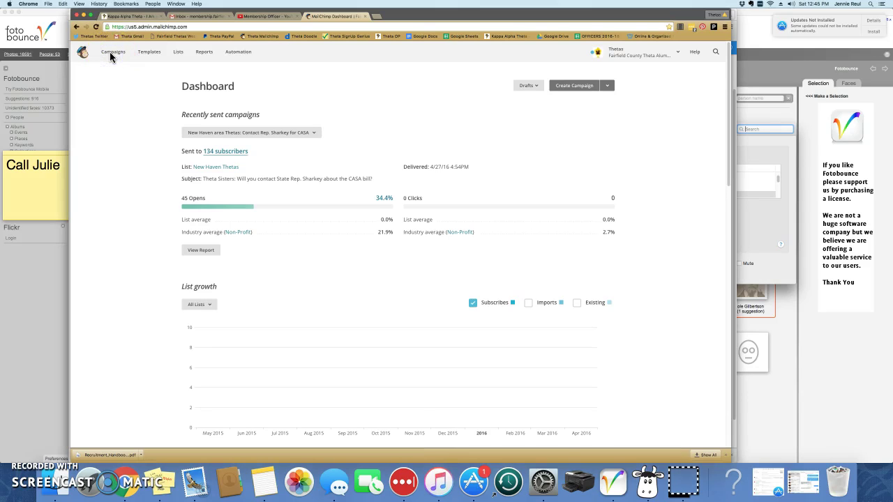
{"action": "left_click", "coordinate": [119, 54]}
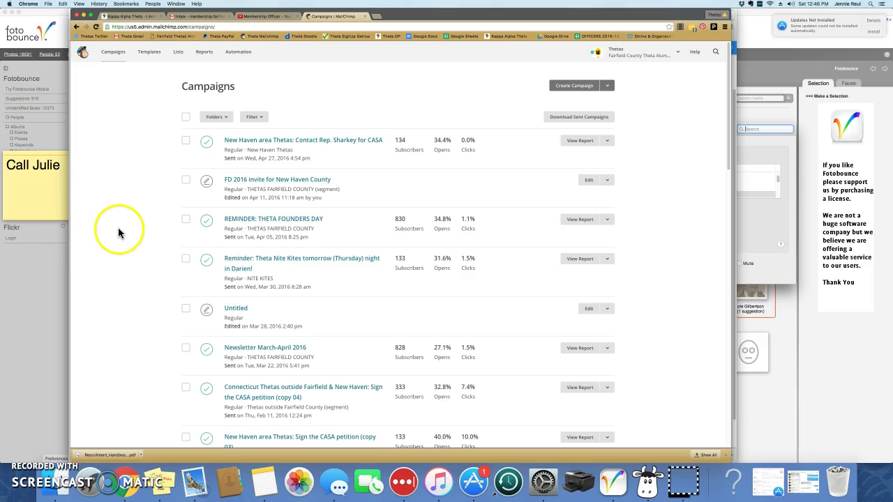
{"action": "left_click", "coordinate": [24, 486]}
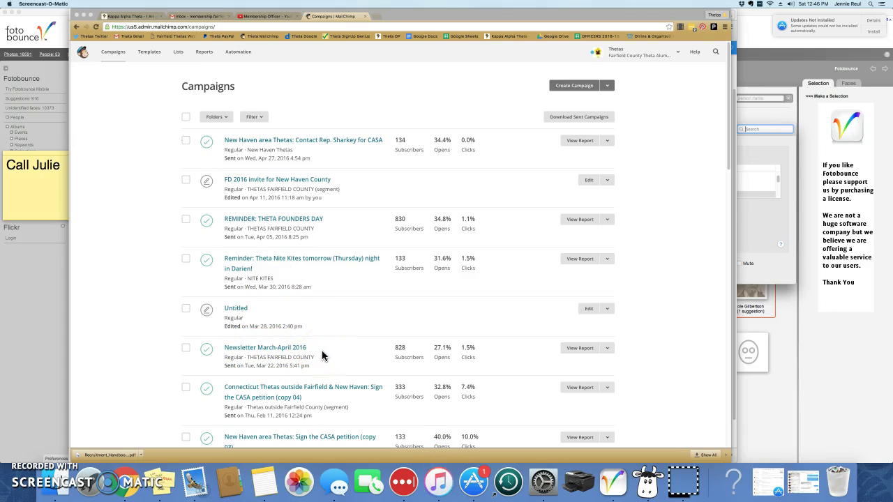
- Replicate the "Newsletter March-April 2016" campaign to start a new newsletter from it
{"action": "left_click", "coordinate": [607, 349]}
{"action": "left_click", "coordinate": [608, 350]}
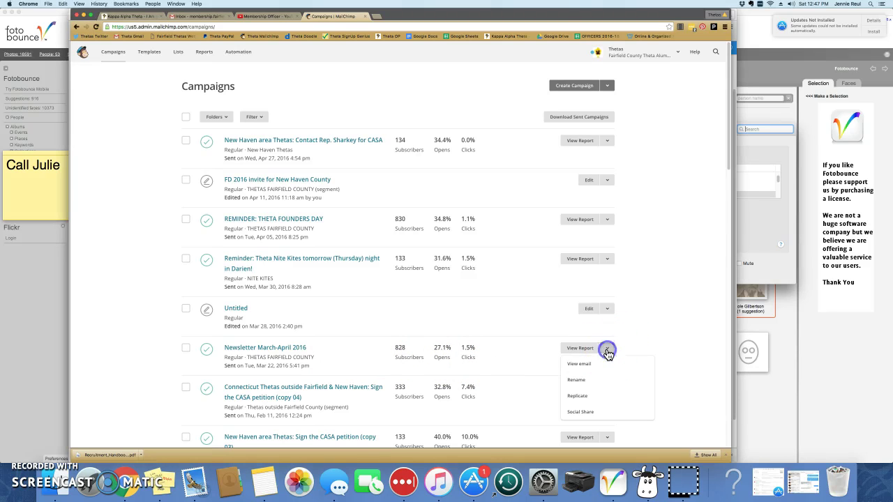
{"action": "left_click", "coordinate": [578, 401]}
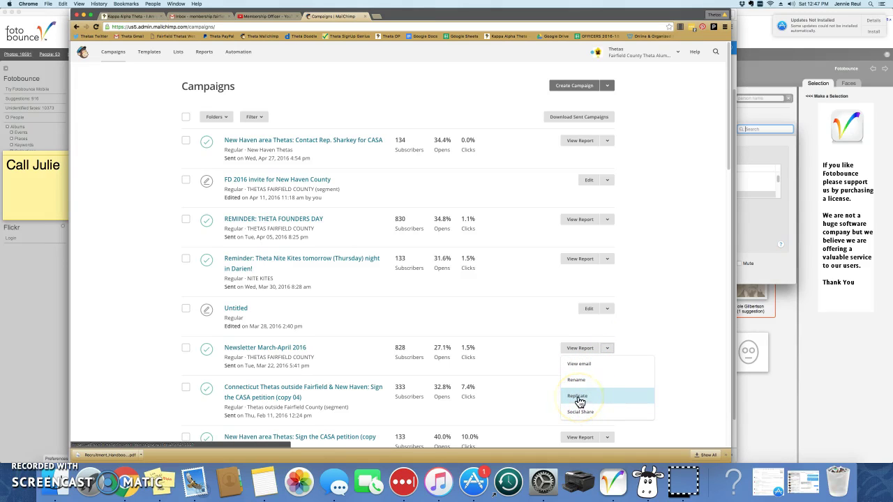
{"action": "left_click", "coordinate": [578, 401]}
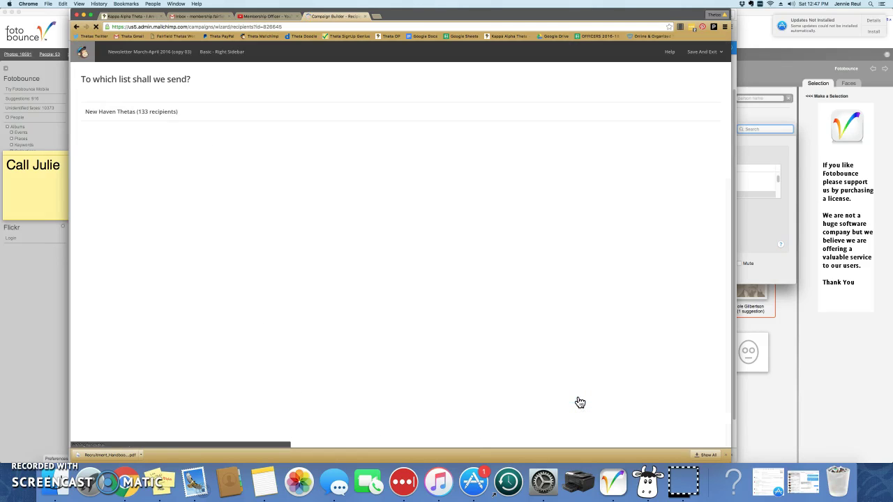
- Choose to send the campaign to a group or new segment of the THETAS FAIRFIELD COUNTY list
{"action": "left_click", "coordinate": [143, 335]}
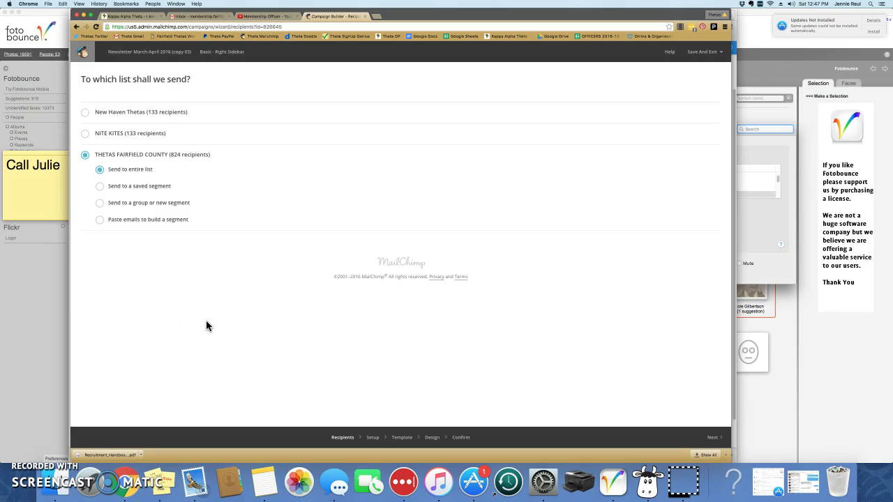
{"action": "left_click", "coordinate": [207, 298]}
{"action": "left_click", "coordinate": [185, 317]}
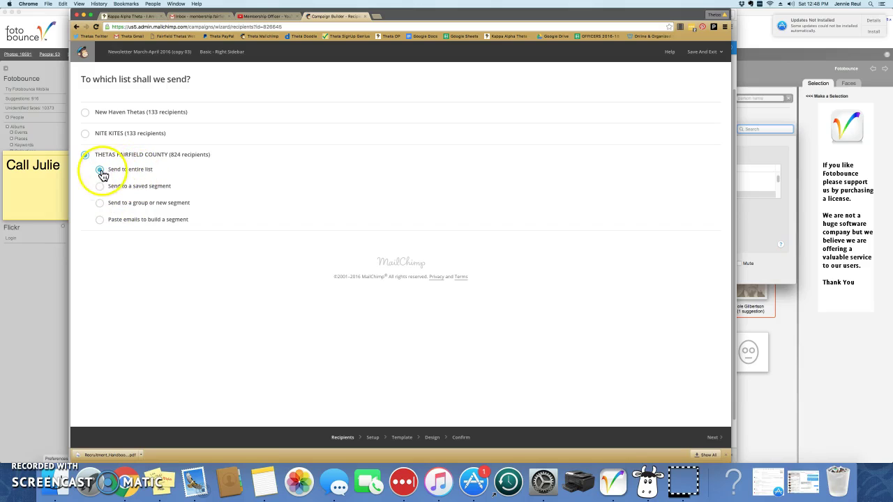
{"action": "left_click", "coordinate": [99, 203]}
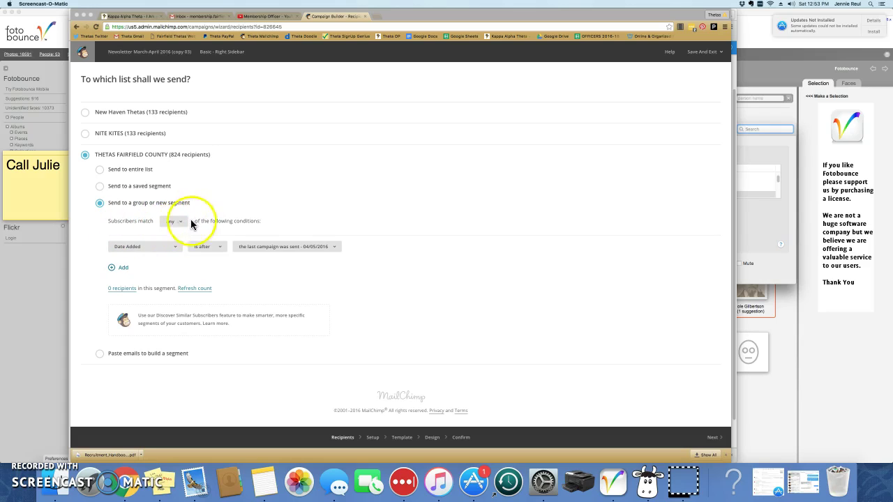
{"action": "left_click", "coordinate": [129, 252]}
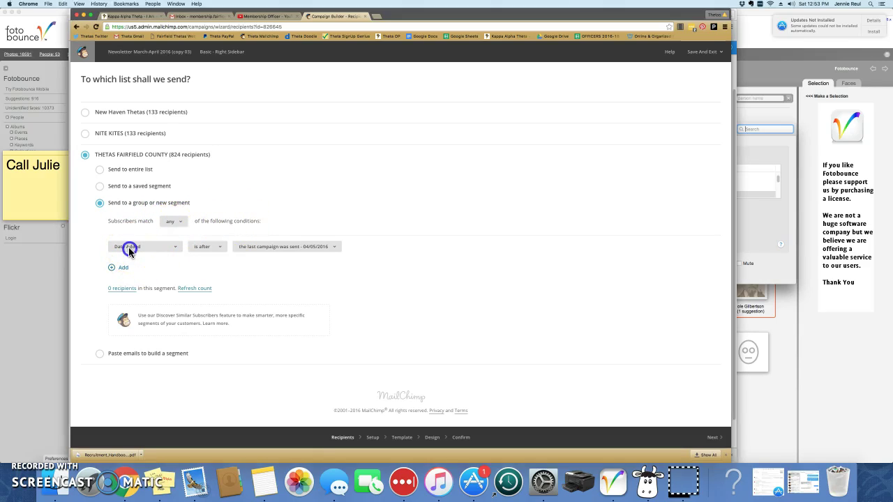
{"action": "left_click", "coordinate": [177, 251]}
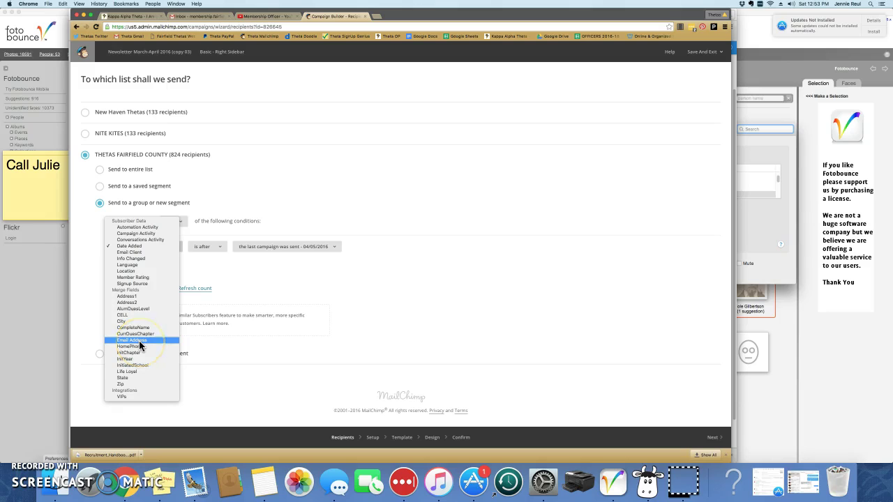
{"action": "left_click", "coordinate": [119, 253]}
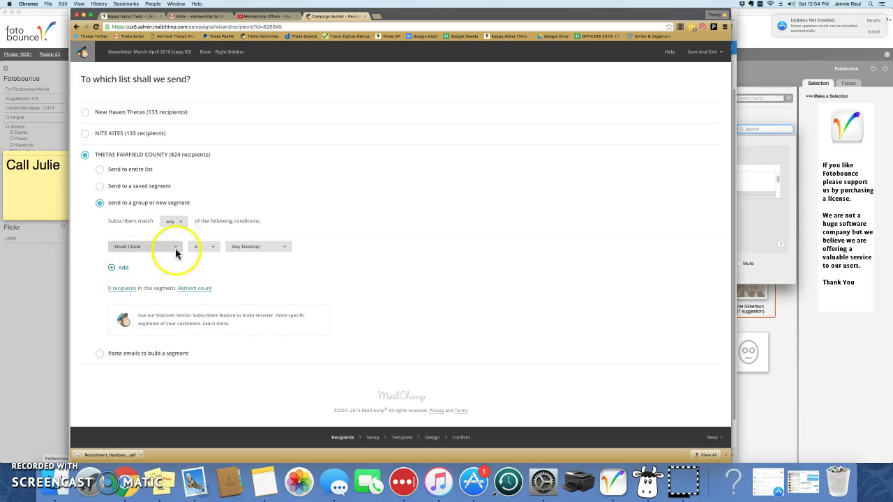
{"action": "left_click", "coordinate": [242, 249]}
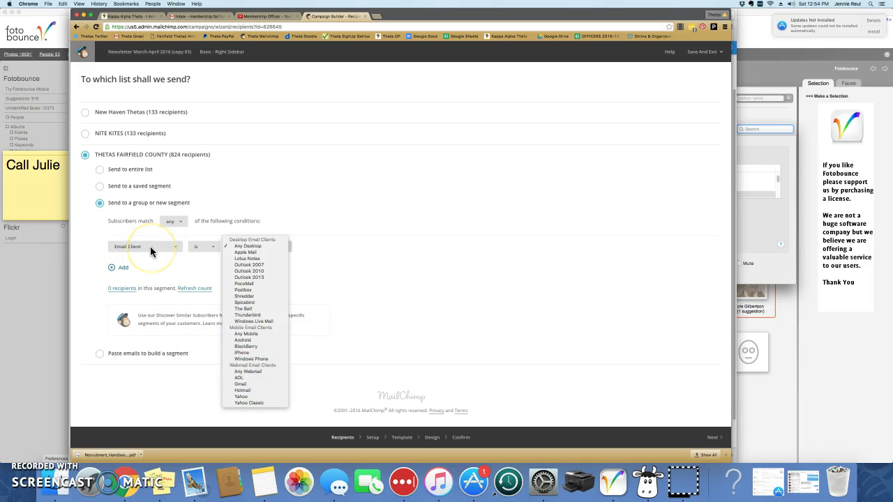
{"action": "left_click", "coordinate": [162, 267]}
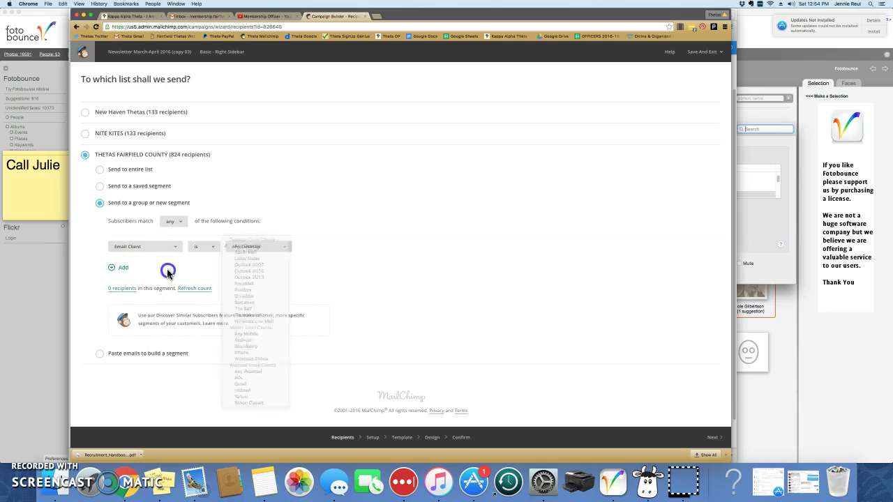
- Set the segment condition so that Email Address is the single test recipient's e-mail address
{"action": "left_click", "coordinate": [130, 248]}
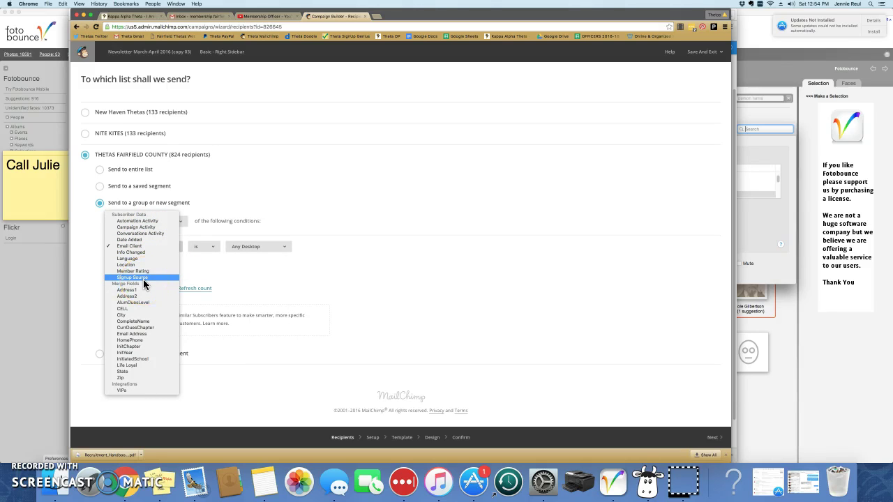
{"action": "left_click", "coordinate": [143, 337]}
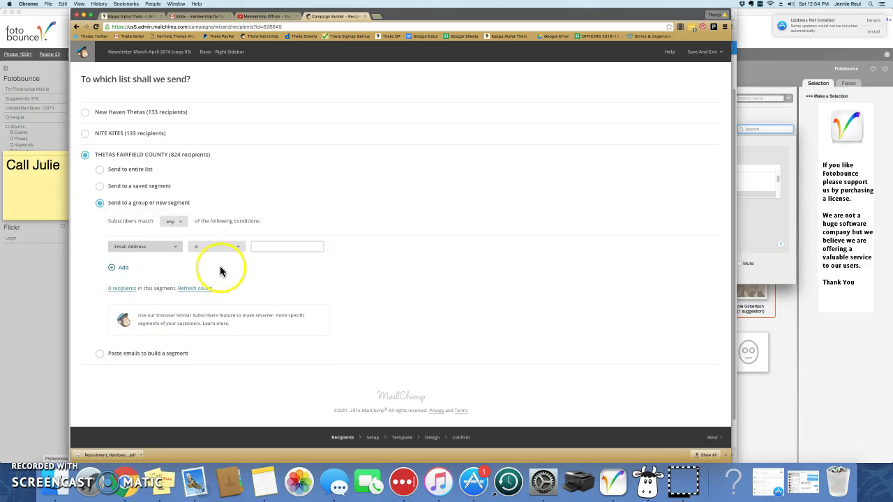
{"action": "left_click", "coordinate": [277, 245]}
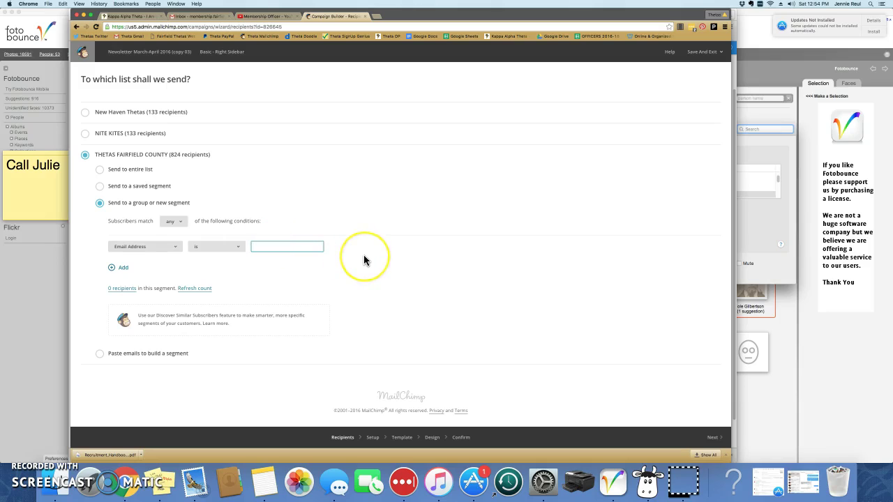
{"action": "type", "text": "j6"}
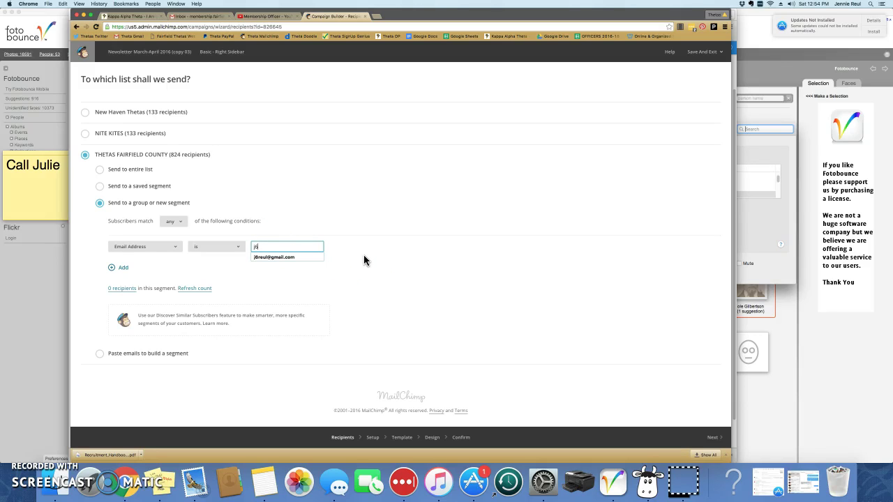
{"action": "left_click", "coordinate": [287, 258]}
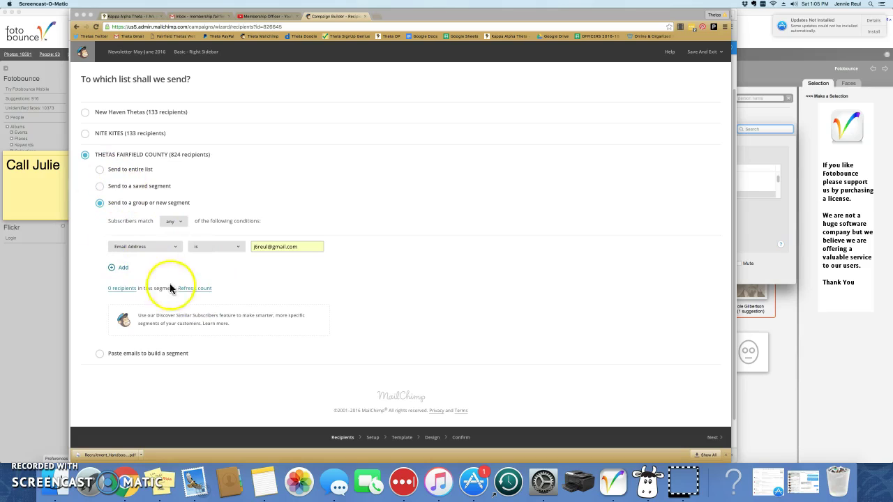
- Refresh the segment's recipient count and continue to the campaign setup stage
{"action": "left_click", "coordinate": [191, 288]}
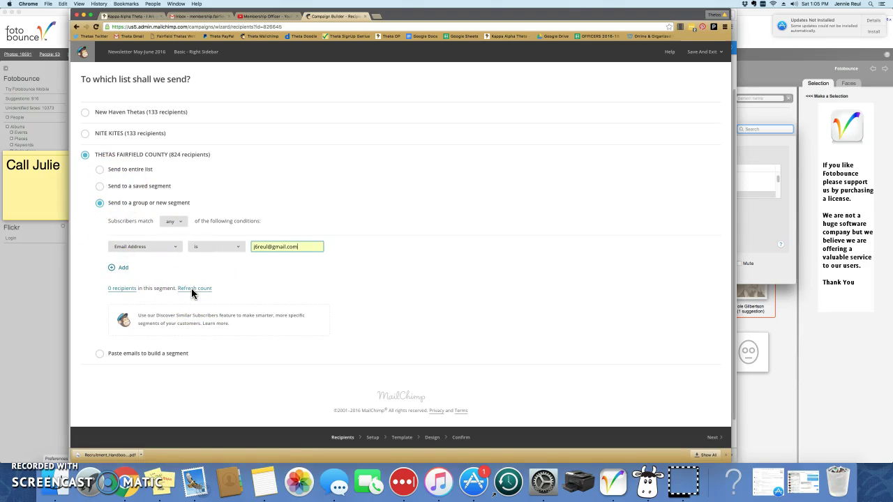
{"action": "left_click", "coordinate": [186, 288]}
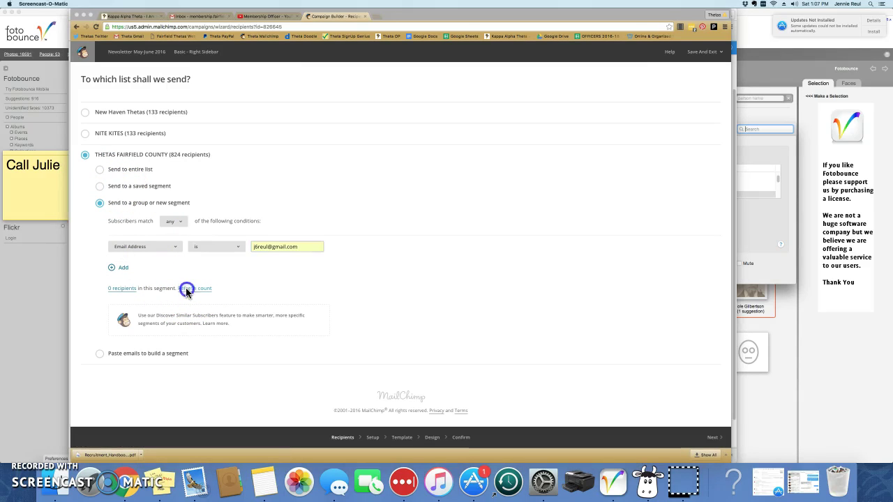
{"action": "left_click", "coordinate": [190, 288]}
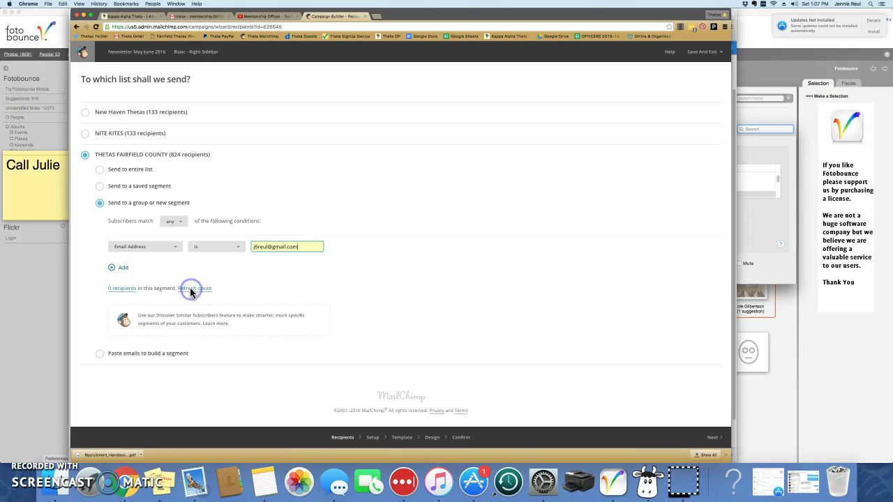
{"action": "left_click", "coordinate": [191, 289]}
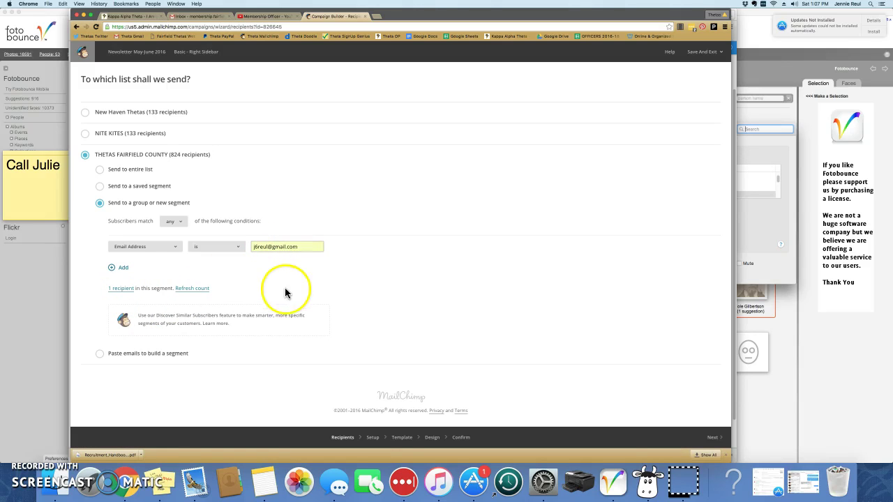
{"action": "left_click", "coordinate": [13, 476]}
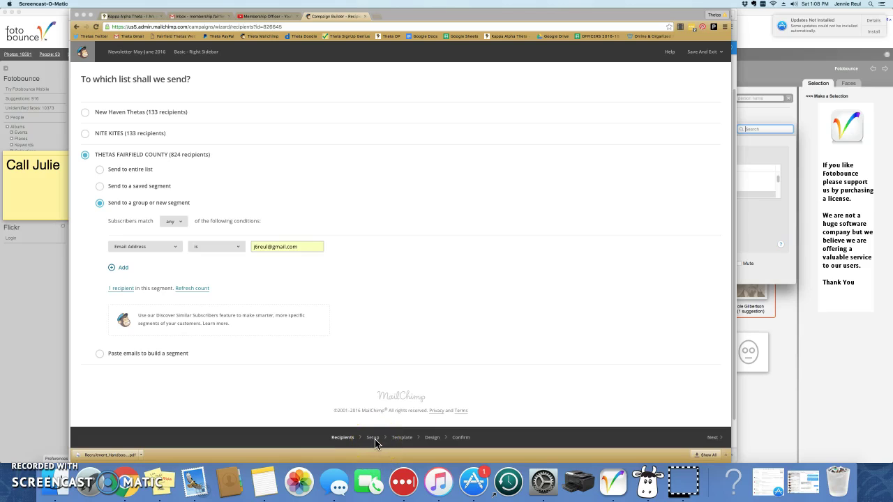
{"action": "left_click", "coordinate": [713, 440]}
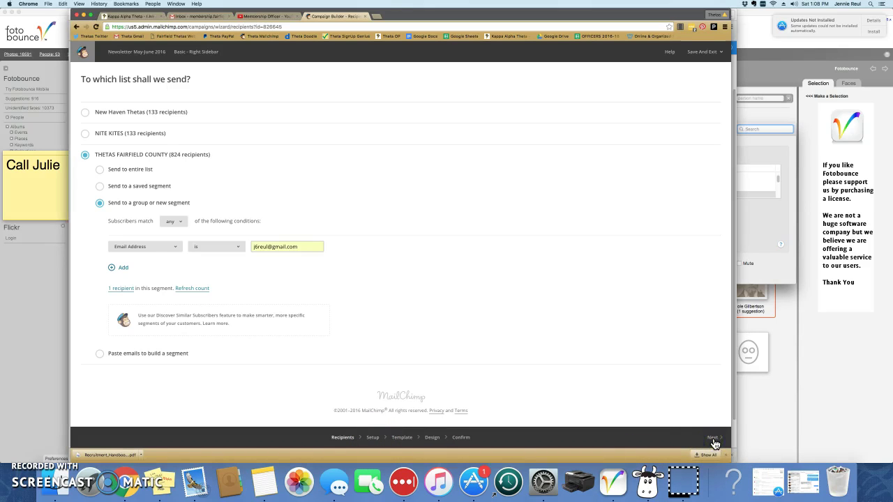
{"action": "left_click", "coordinate": [713, 440]}
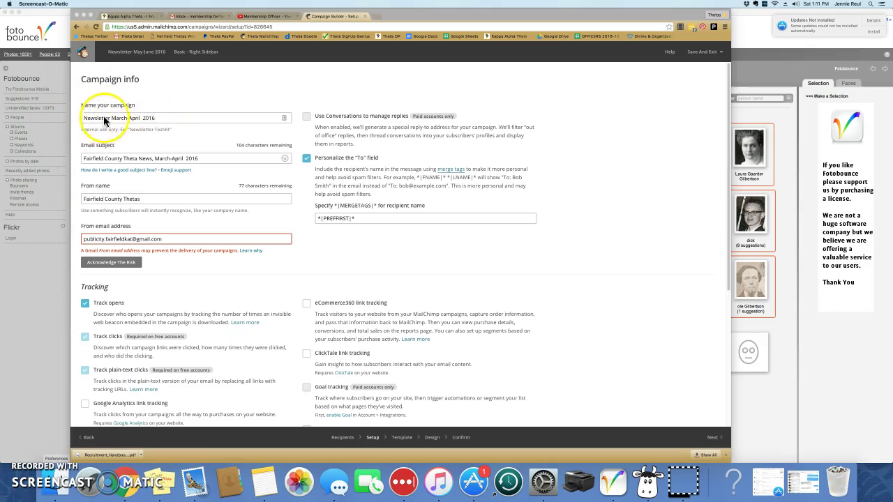
- Rename the campaign "Newsletter May-June 2016"
{"action": "left_click", "coordinate": [135, 117]}
{"action": "left_click", "coordinate": [137, 117]}
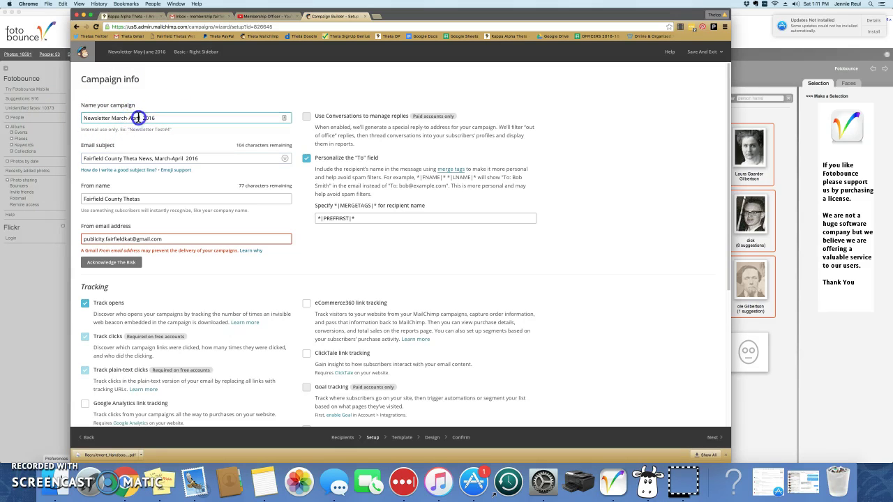
{"action": "left_click", "coordinate": [140, 117]}
{"action": "key", "text": "BackSpace"}
{"action": "key", "text": "BackSpace"}
{"action": "key", "text": "BackSpace"}
{"action": "key", "text": "BackSpace"}
{"action": "key", "text": "BackSpace"}
{"action": "key", "text": "BackSpace"}
{"action": "key", "text": "BackSpace"}
{"action": "key", "text": "BackSpace"}
{"action": "key", "text": "BackSpace"}
{"action": "key", "text": "BackSpace"}
{"action": "key", "text": "BackSpace"}
{"action": "key", "text": "BackSpace"}
{"action": "type", "text": "A"}
{"action": "type", "text": "May "}
{"action": "type", "text": "June"}
- Change the email subject to "Fairfield County Theta News, May-June 2016"
{"action": "left_click", "coordinate": [139, 158]}
{"action": "left_click", "coordinate": [138, 158]}
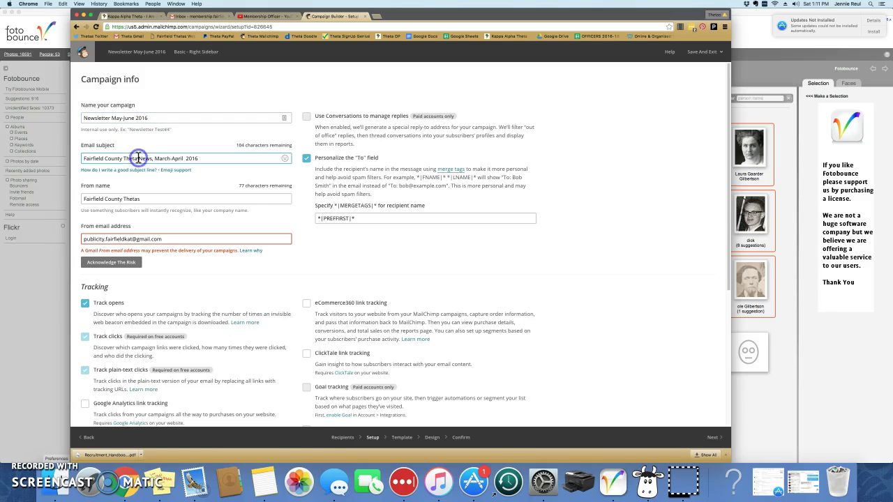
{"action": "left_click", "coordinate": [182, 158]}
{"action": "key", "text": "BackSpace"}
{"action": "key", "text": "BackSpace"}
{"action": "key", "text": "BackSpace"}
{"action": "key", "text": "BackSpace"}
{"action": "key", "text": "BackSpace"}
{"action": "key", "text": "BackSpace"}
{"action": "key", "text": "BackSpace"}
{"action": "key", "text": "BackSpace"}
{"action": "key", "text": "BackSpace"}
{"action": "key", "text": "BackSpace"}
{"action": "key", "text": "BackSpace"}
{"action": "key", "text": "BackSpace"}
{"action": "type", "text": "May-June"}
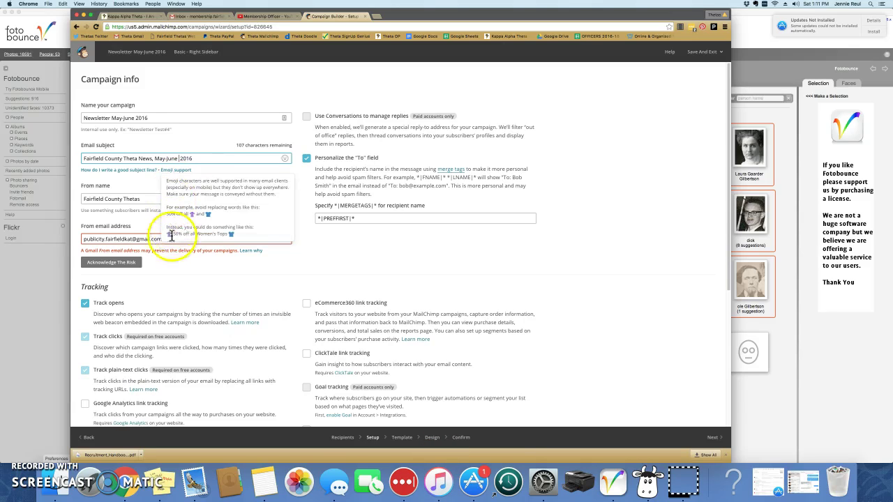
- Keep the Gmail sender address, acknowledge its delivery risk, and accept the deliverability warning
{"action": "left_click", "coordinate": [151, 239]}
{"action": "left_click", "coordinate": [178, 241]}
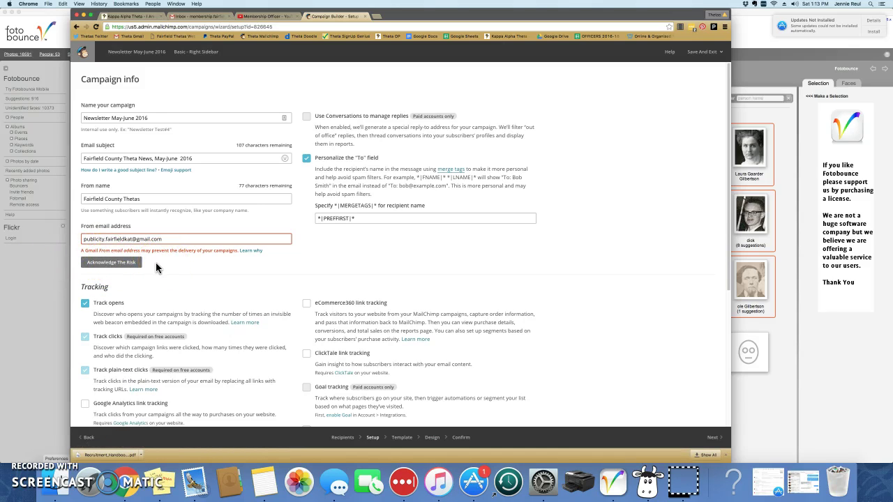
{"action": "left_click", "coordinate": [119, 238]}
{"action": "left_click", "coordinate": [164, 238]}
{"action": "left_click", "coordinate": [164, 239]}
{"action": "left_click", "coordinate": [179, 239]}
{"action": "left_click", "coordinate": [99, 265]}
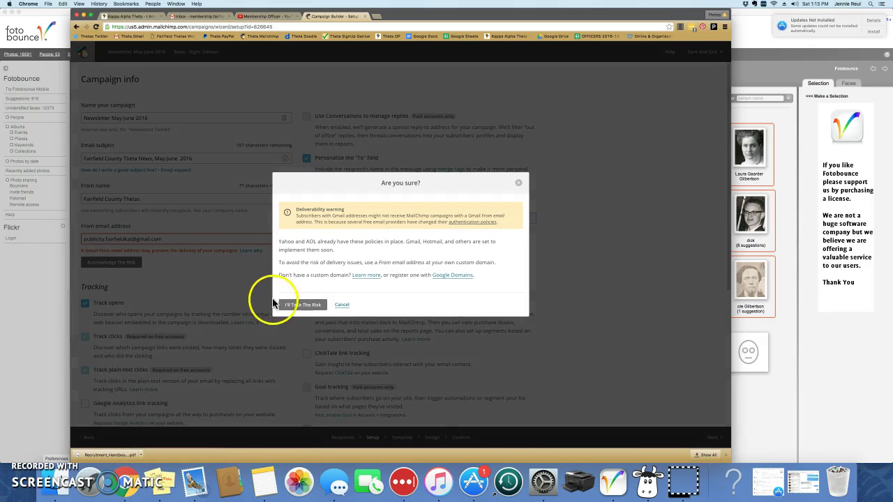
{"action": "left_click", "coordinate": [295, 308]}
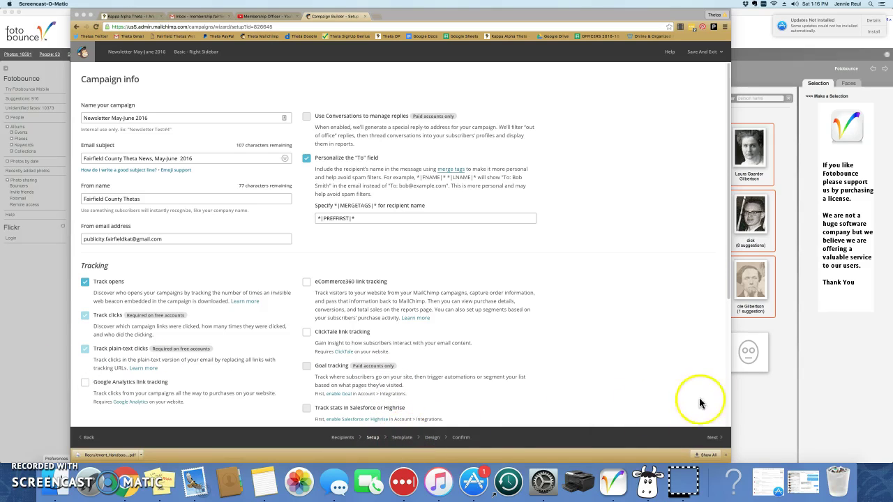
- Continue past the setup and template stages, keeping the Right Sidebar template, to the newsletter's design stage
{"action": "left_click", "coordinate": [713, 439]}
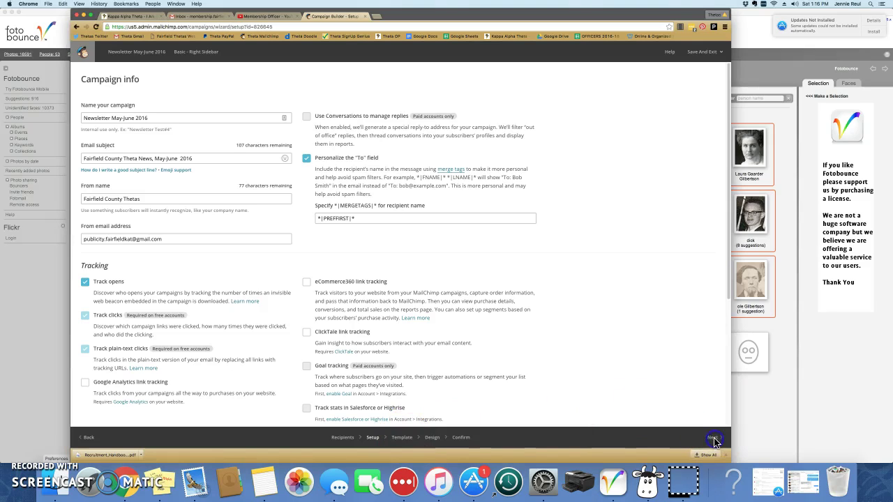
{"action": "left_click", "coordinate": [713, 440]}
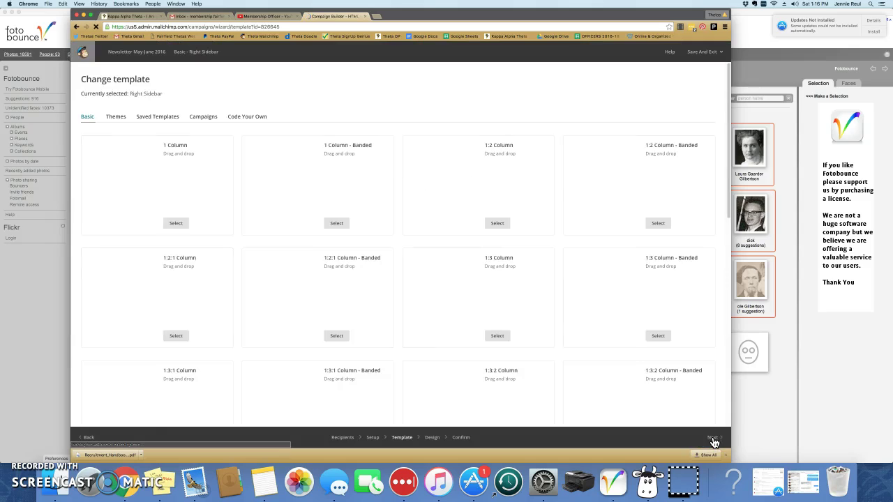
{"action": "left_click", "coordinate": [257, 319]}
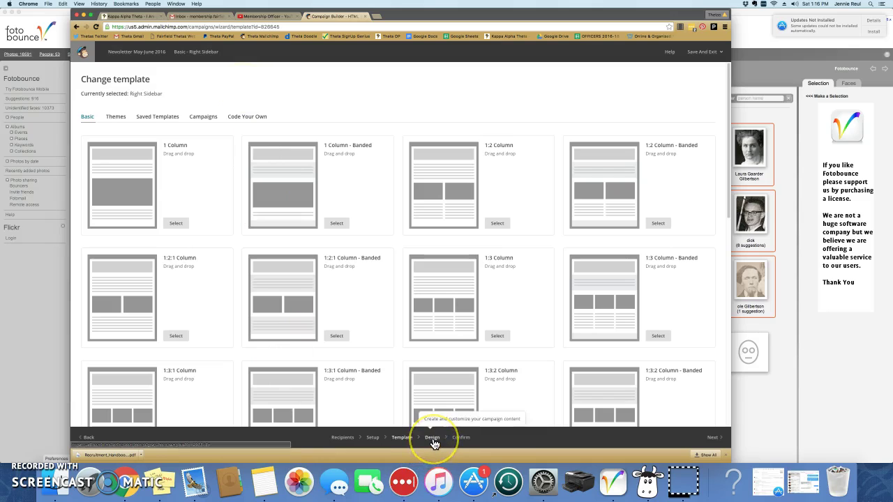
{"action": "left_click", "coordinate": [716, 442]}
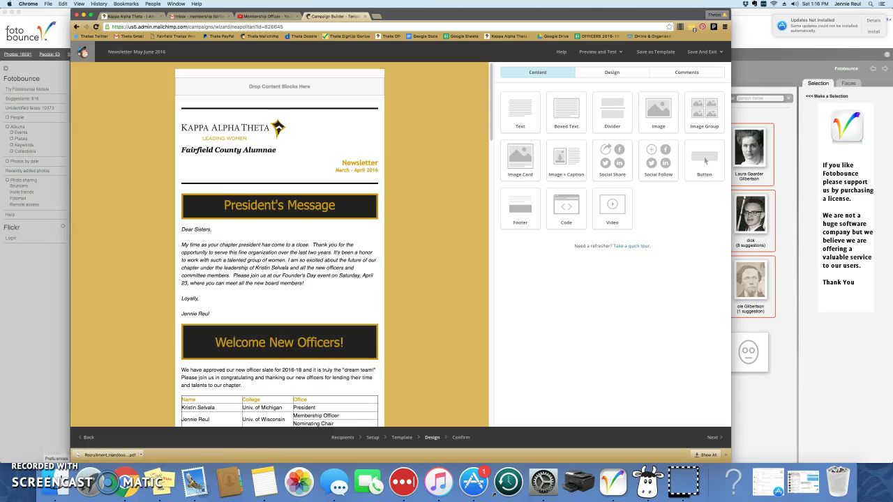
{"action": "left_click", "coordinate": [15, 484]}
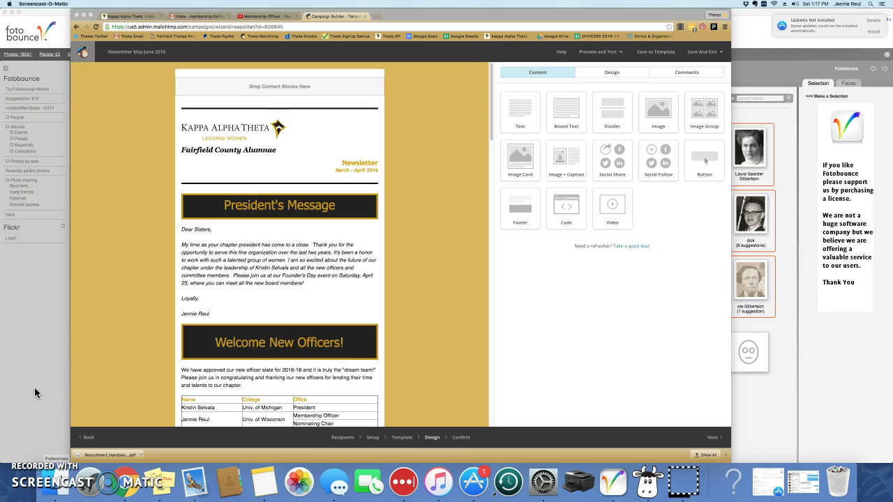
{"action": "left_click", "coordinate": [33, 414]}
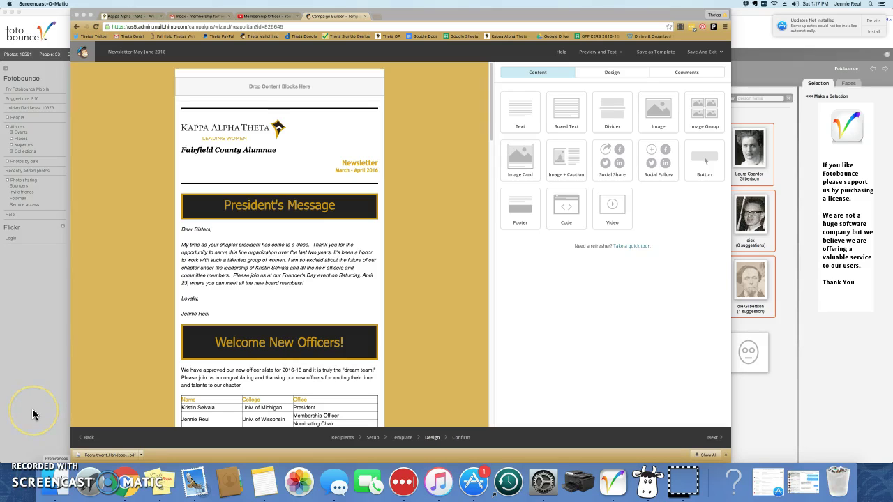